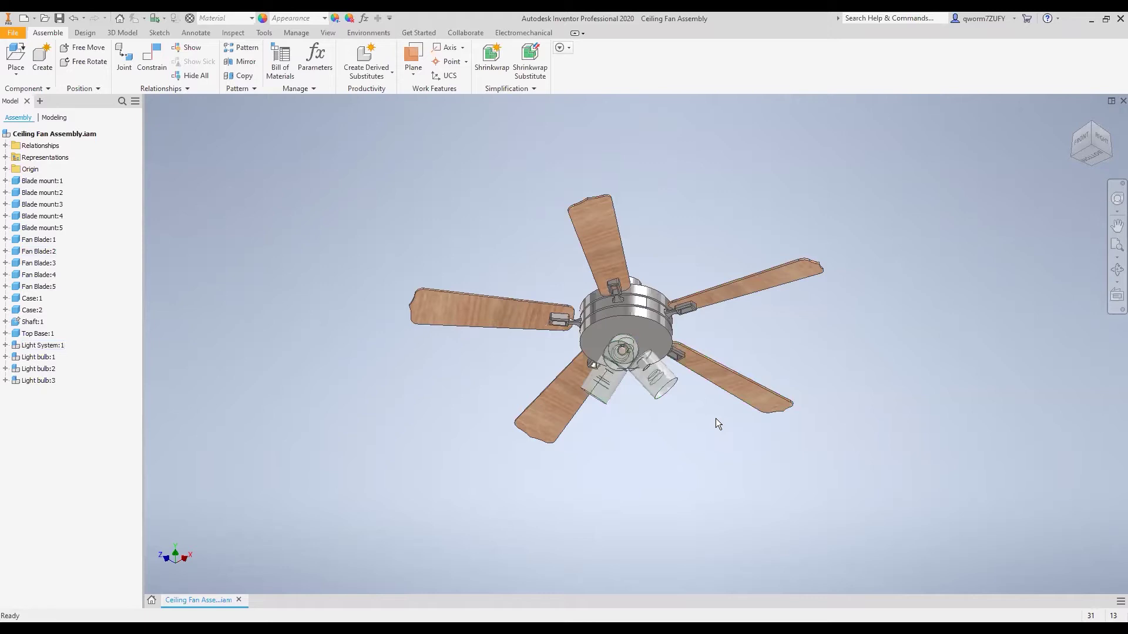
- Switch the Ceiling Fan Assembly into the BIM Content environment from the Environments tab
{"action": "left_click", "coordinate": [367, 35]}
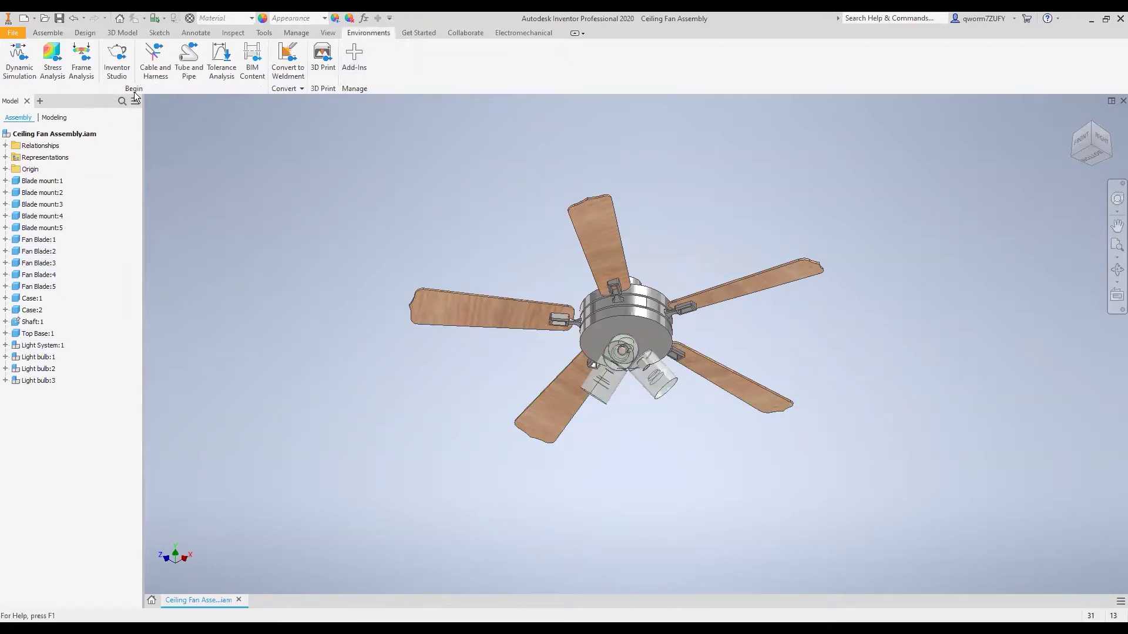
{"action": "left_click", "coordinate": [252, 73]}
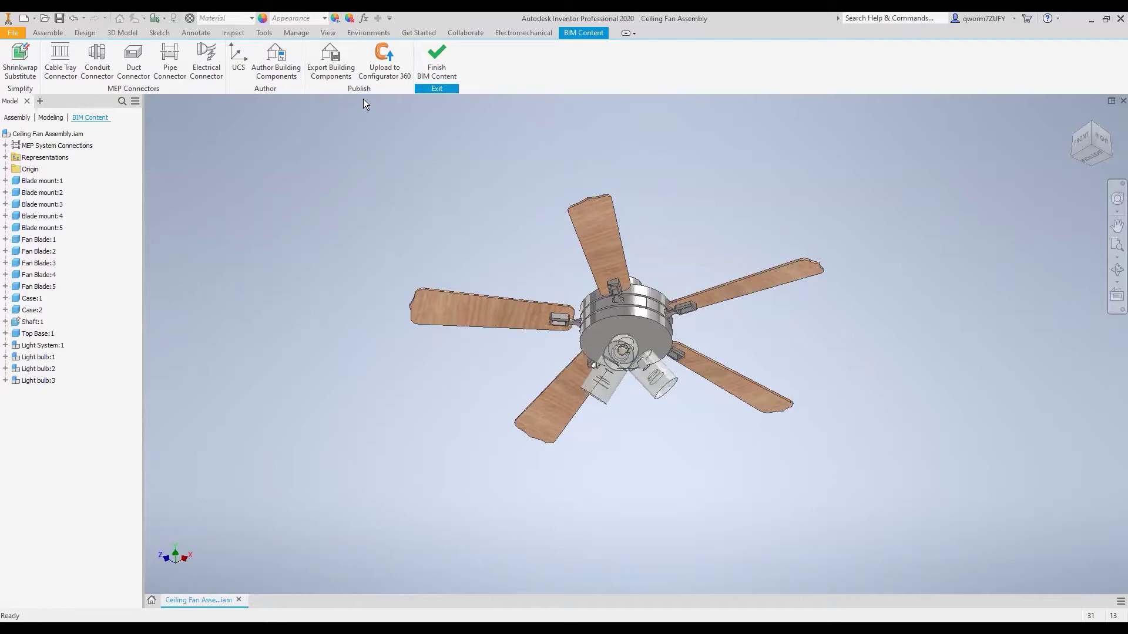
- Export without shrinkwrap as 'Ceiling Fan Assembly For Revit.rfa', replacing the old file, then view the report
{"action": "left_click", "coordinate": [339, 72]}
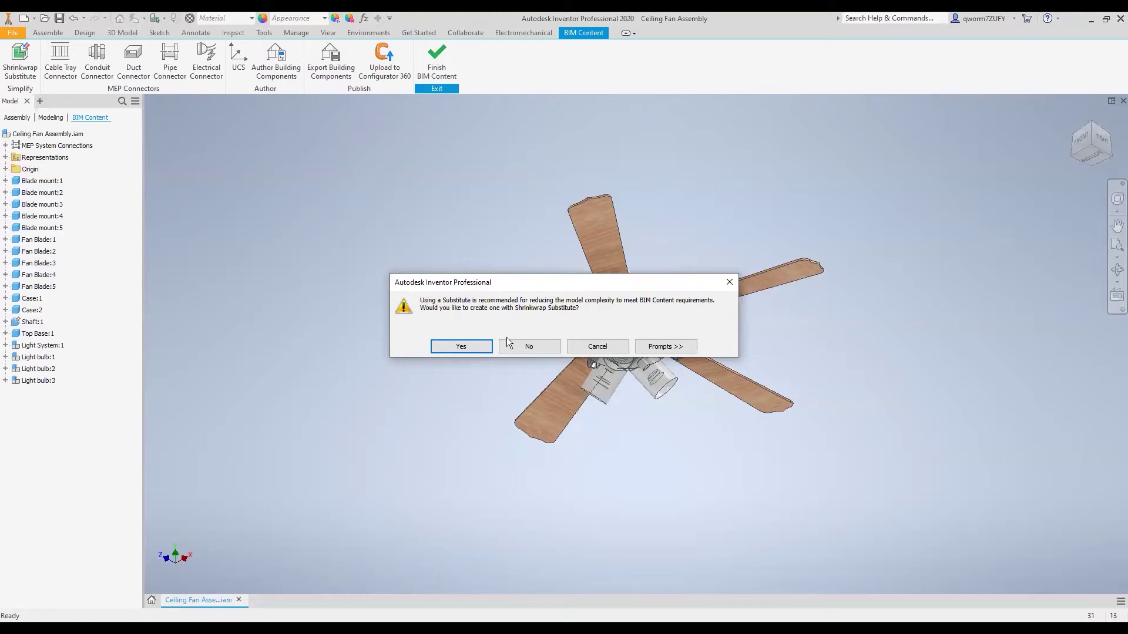
{"action": "left_click", "coordinate": [531, 346]}
{"action": "left_click", "coordinate": [631, 400]}
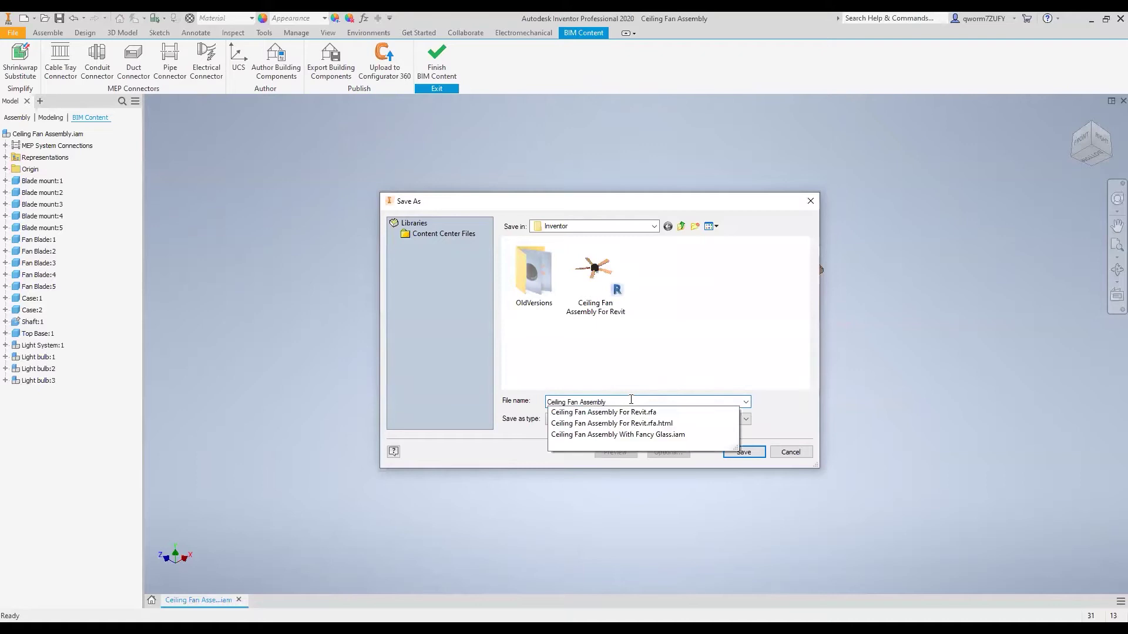
{"action": "type", "text": "For"}
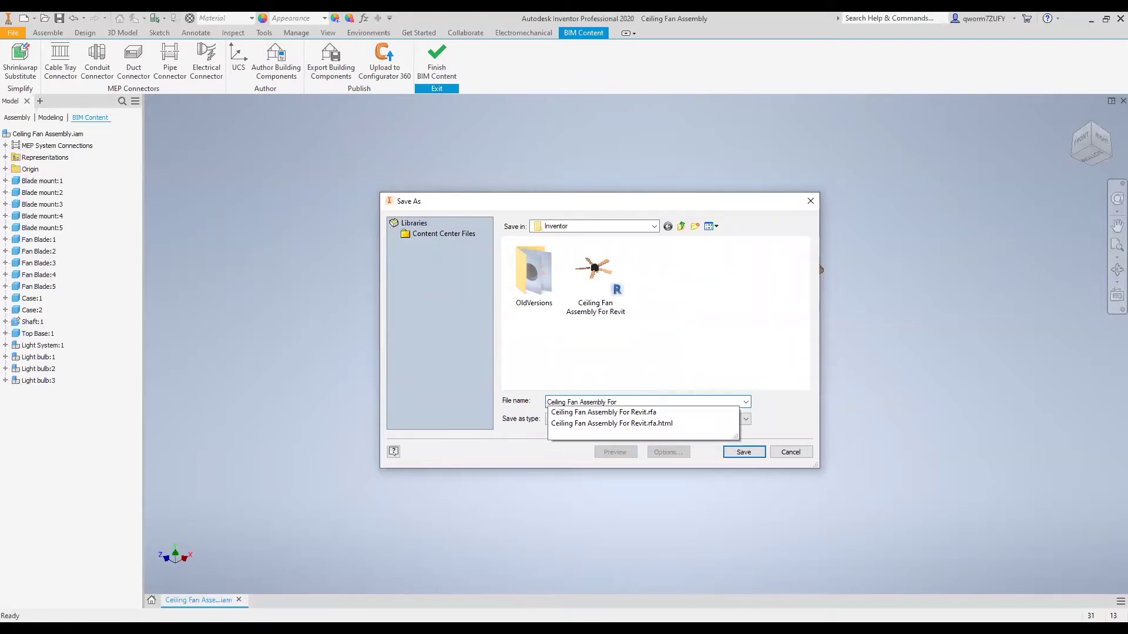
{"action": "type", "text": " Revit"}
{"action": "key", "text": "Return"}
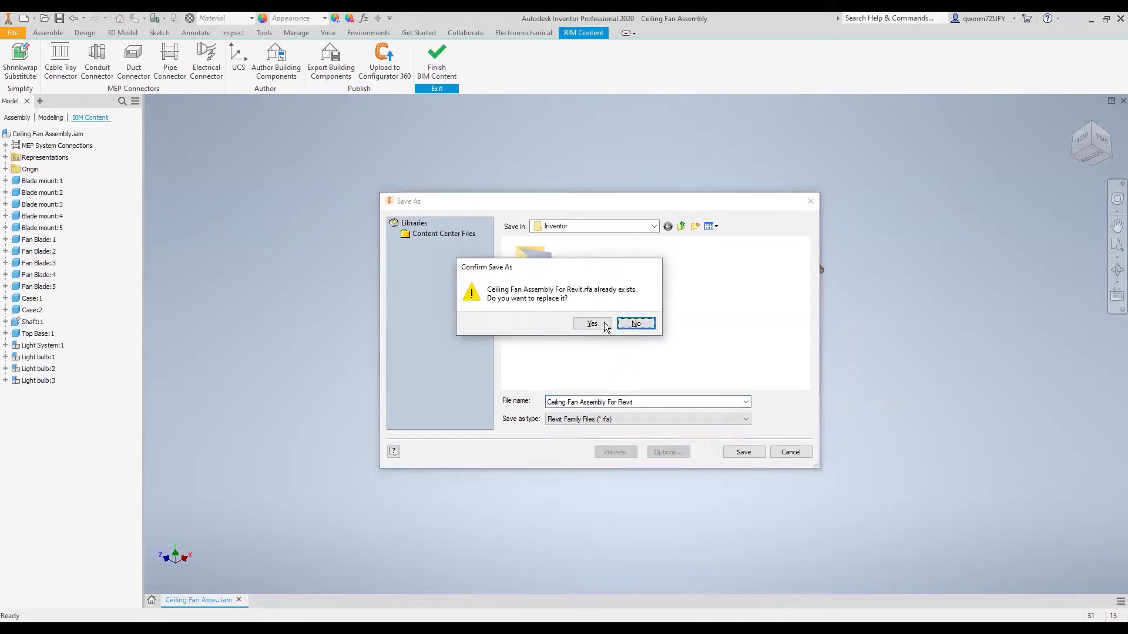
{"action": "left_click", "coordinate": [600, 321]}
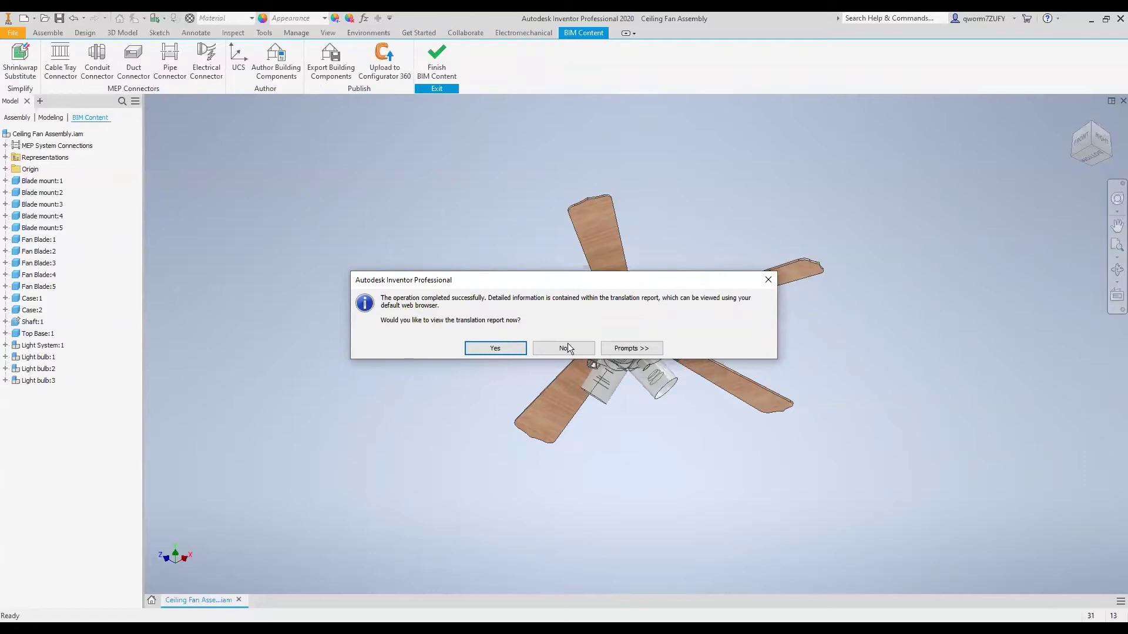
{"action": "left_click", "coordinate": [498, 350]}
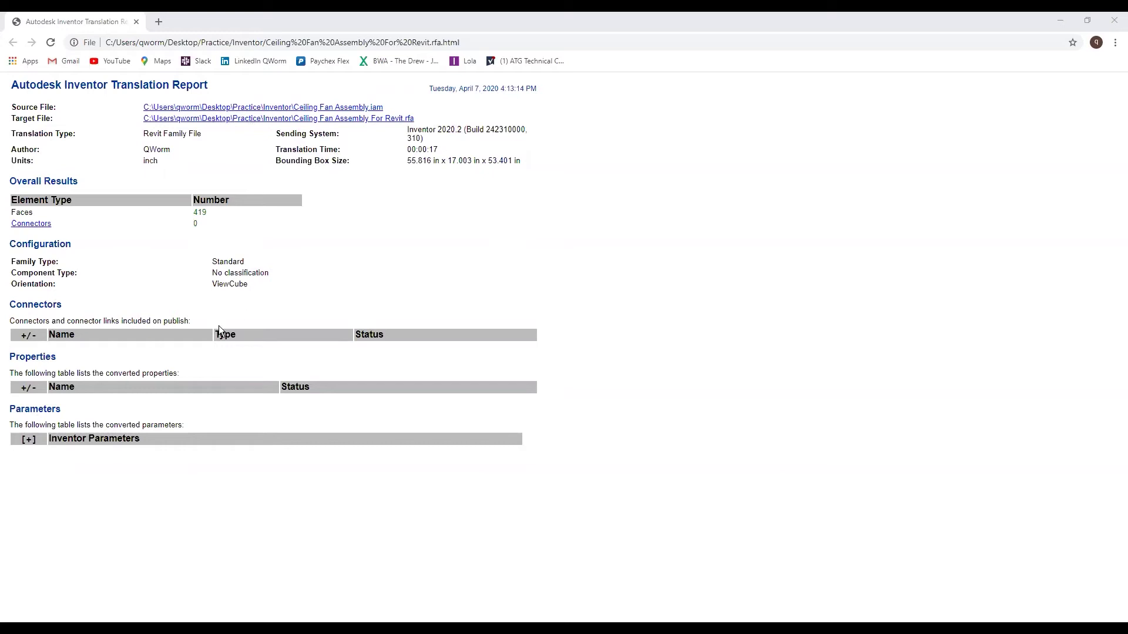
- Close the Chrome window showing the 419-face translation report
{"action": "left_click", "coordinate": [1113, 24]}
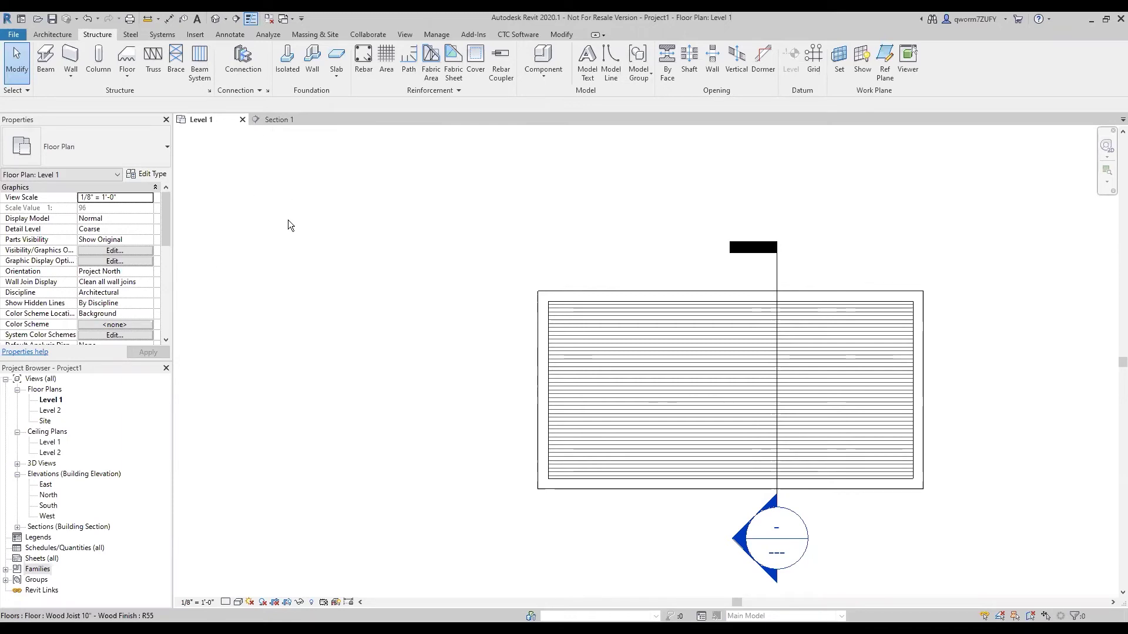
- Open Ceiling Fan Assembly For Revit.rfa in Revit's Family Editor
{"action": "left_click", "coordinate": [38, 22]}
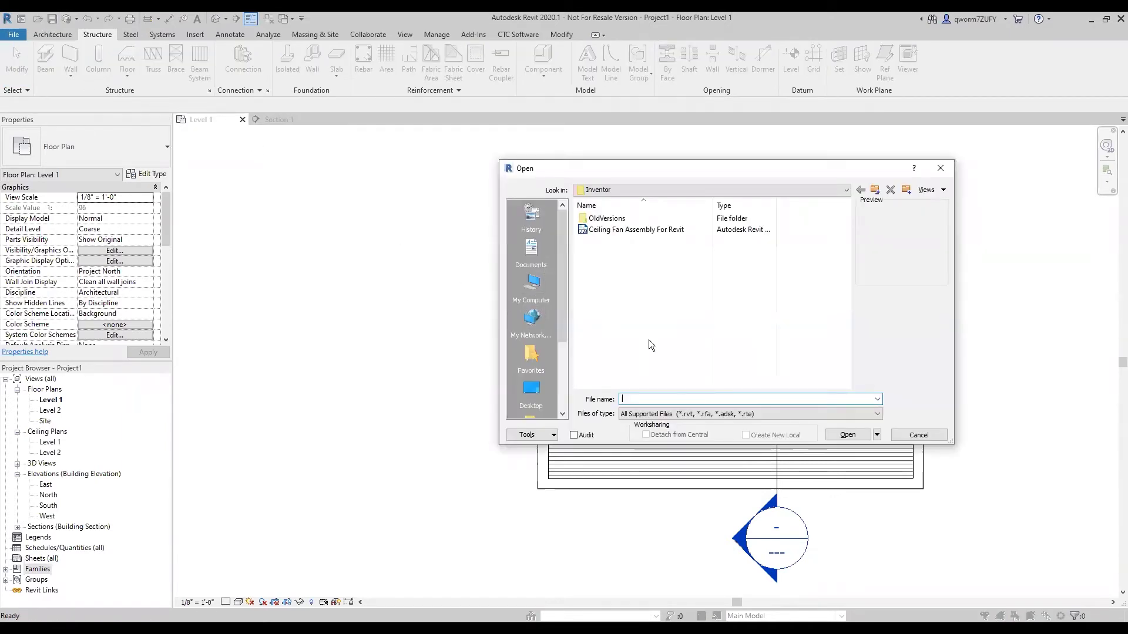
{"action": "left_click", "coordinate": [640, 234]}
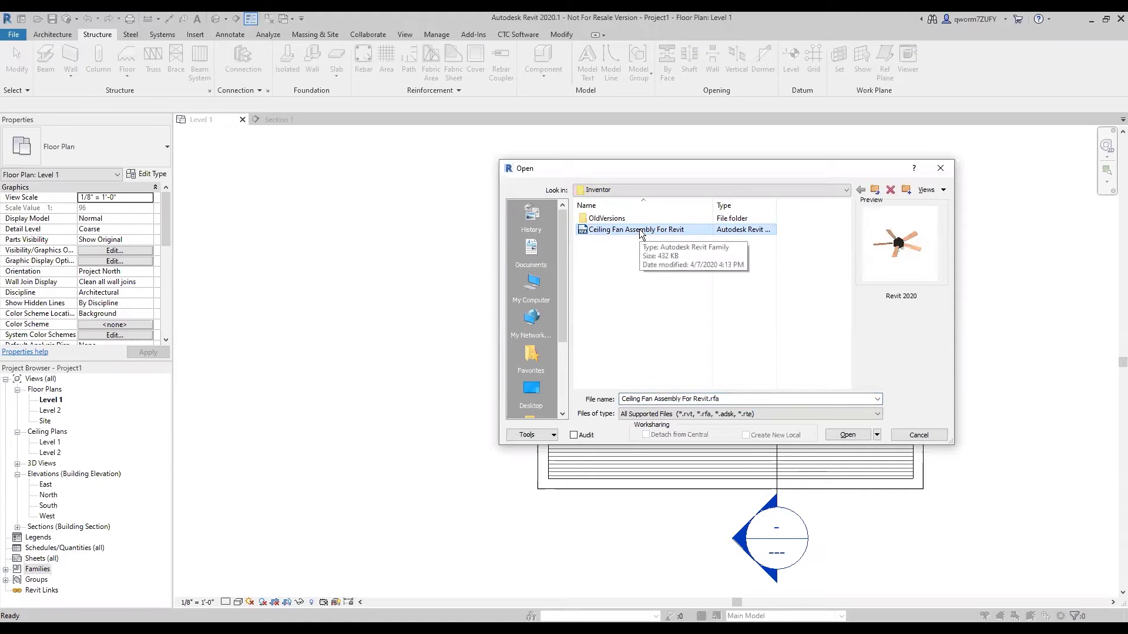
{"action": "left_click", "coordinate": [846, 436]}
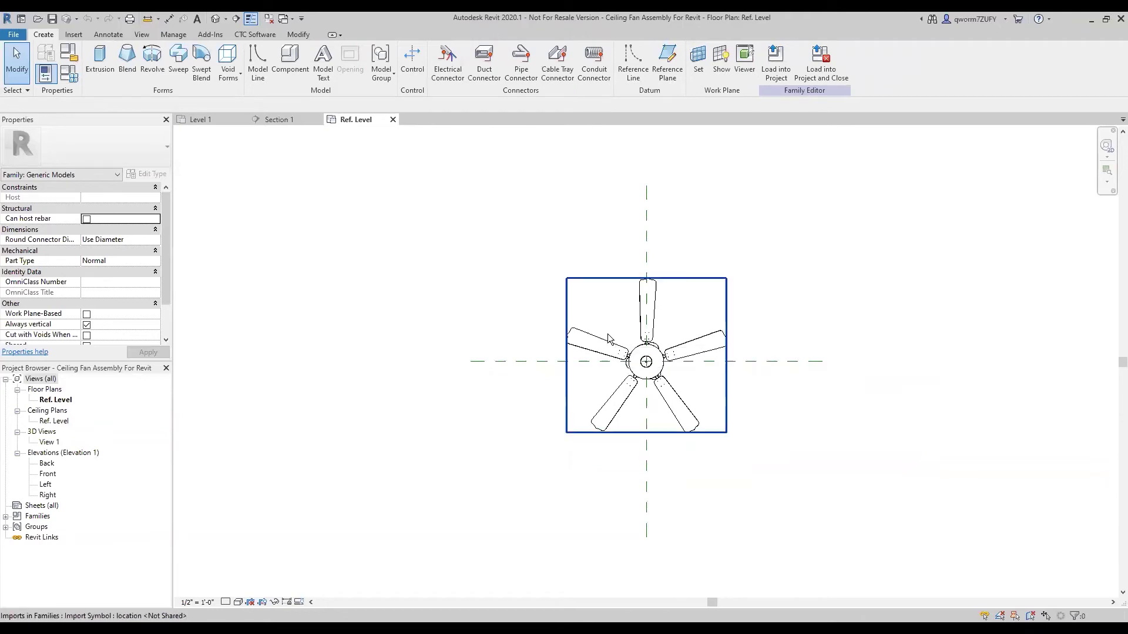
- In 3D View 1, select the imported fan geometry and explode it, dismissing the warning
{"action": "double_click", "coordinate": [49, 442]}
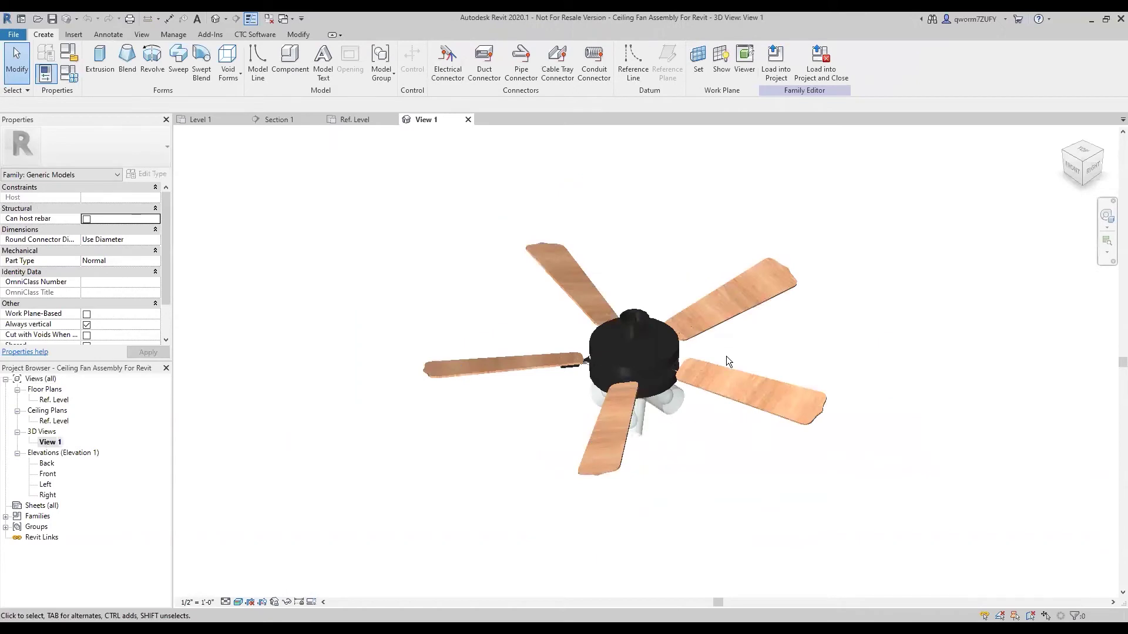
{"action": "middle_click_drag", "start_coordinate": [728, 366], "coordinate": [899, 170], "text": "shift"}
{"action": "middle_click_drag", "start_coordinate": [635, 356], "coordinate": [684, 312], "text": "shift"}
{"action": "scroll", "coordinate": [687, 335], "scroll_direction": "up", "scroll_amount": 5}
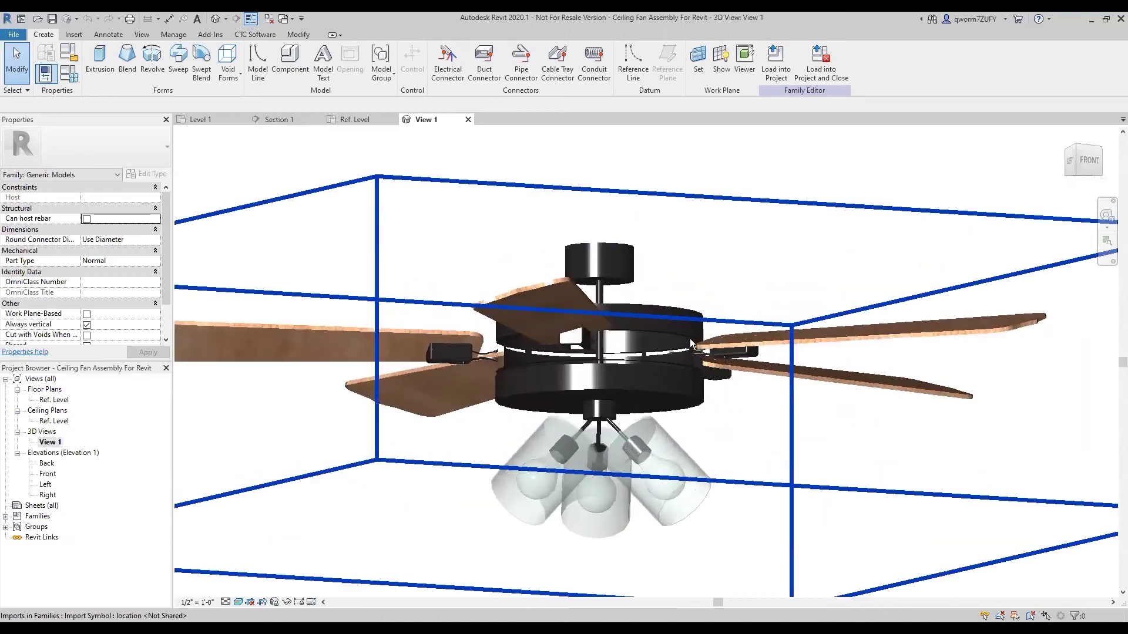
{"action": "middle_click_drag", "start_coordinate": [675, 357], "coordinate": [755, 329], "text": "shift"}
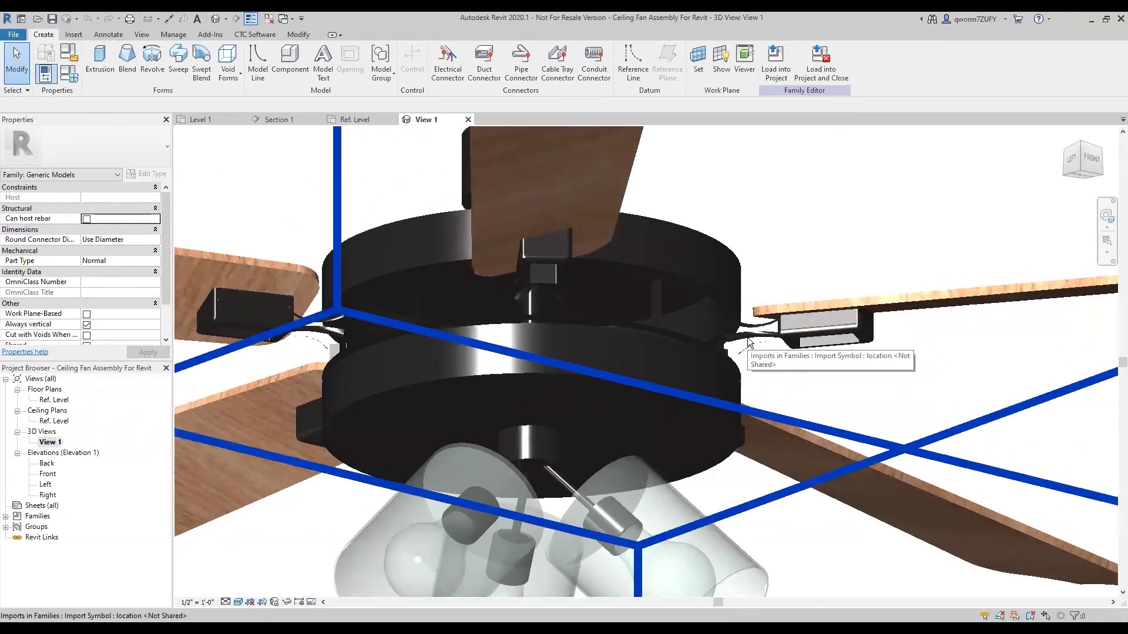
{"action": "scroll", "coordinate": [747, 342], "scroll_direction": "up", "scroll_amount": 2}
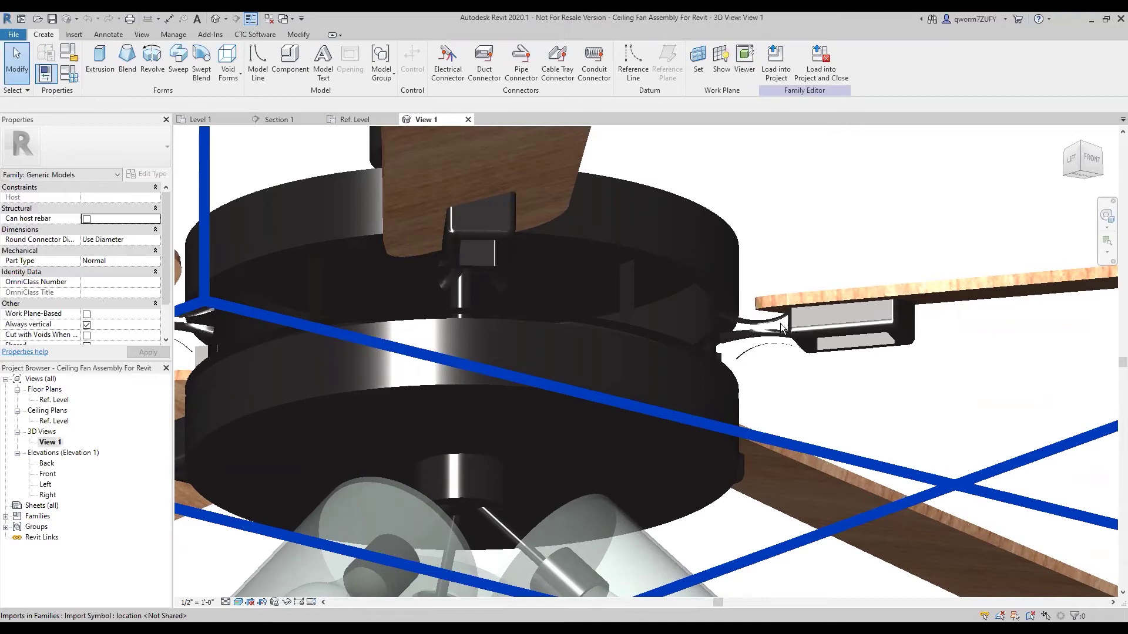
{"action": "scroll", "coordinate": [782, 326], "scroll_direction": "down", "scroll_amount": 2}
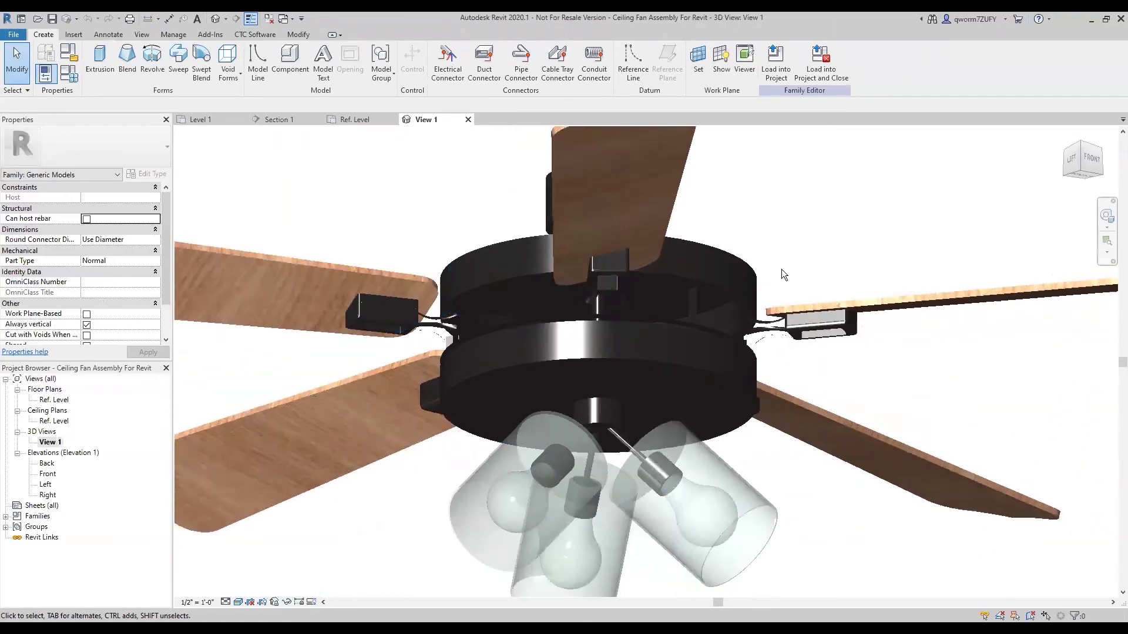
{"action": "left_click", "coordinate": [806, 308]}
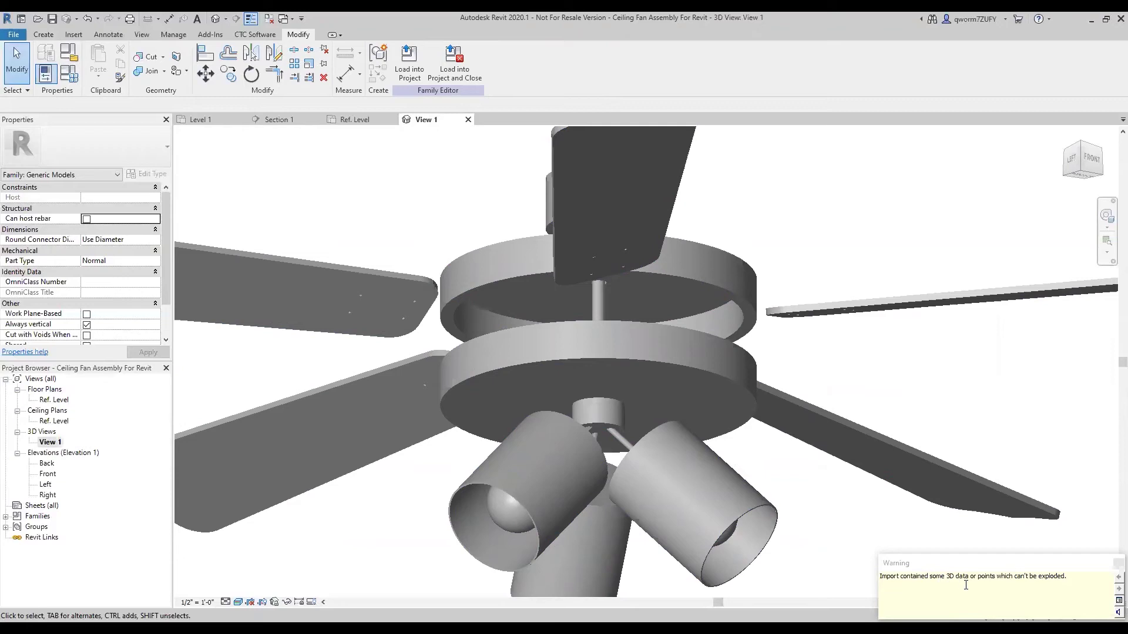
{"action": "left_click", "coordinate": [1118, 565]}
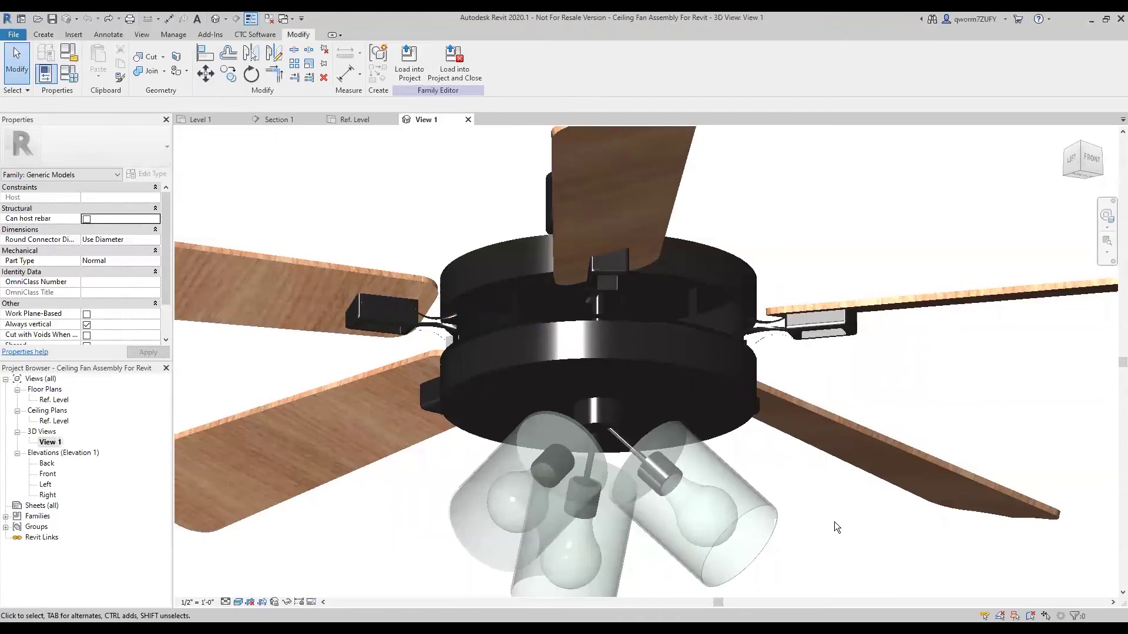
{"action": "scroll", "coordinate": [700, 417], "scroll_direction": "down", "scroll_amount": 4}
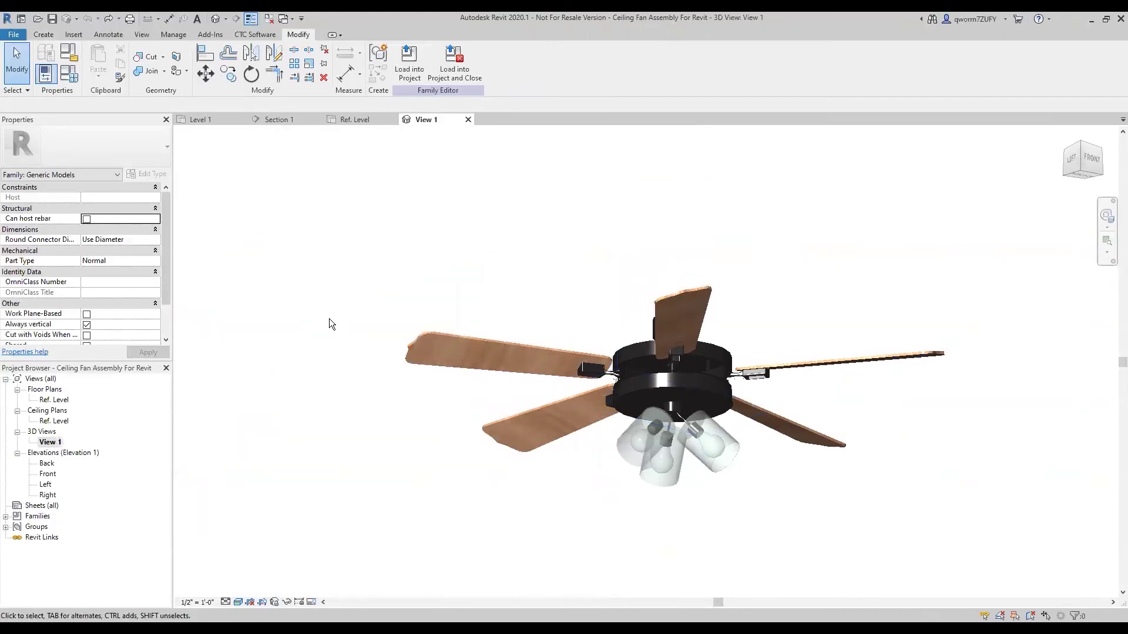
- In the Back elevation, move the fan import up 1'-10" from Ref. Level
{"action": "double_click", "coordinate": [47, 464]}
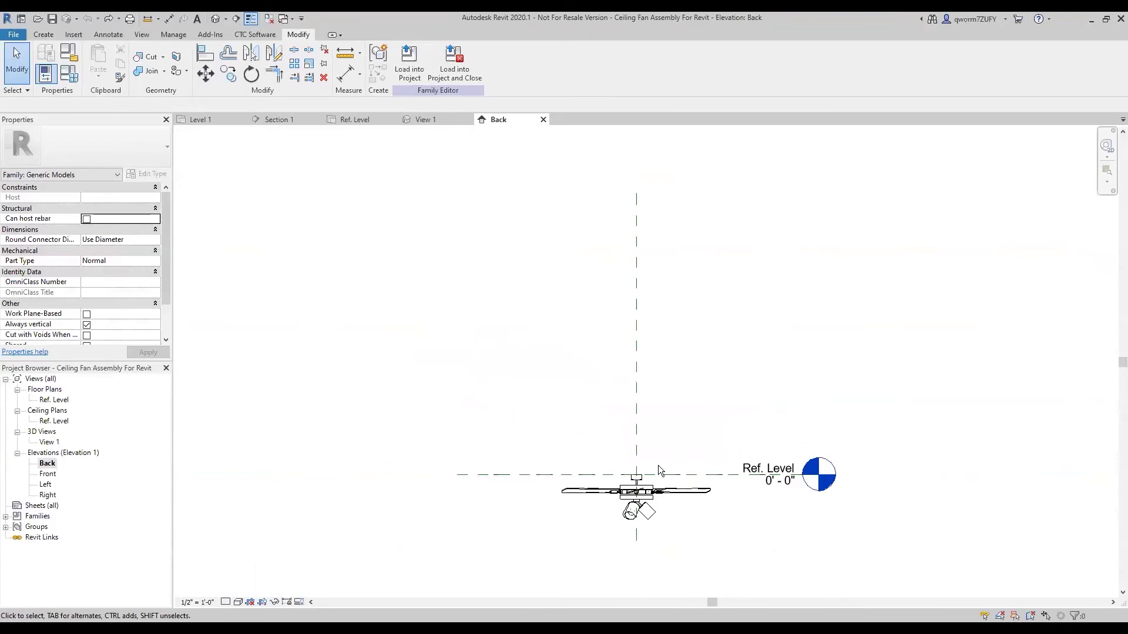
{"action": "left_click", "coordinate": [613, 496]}
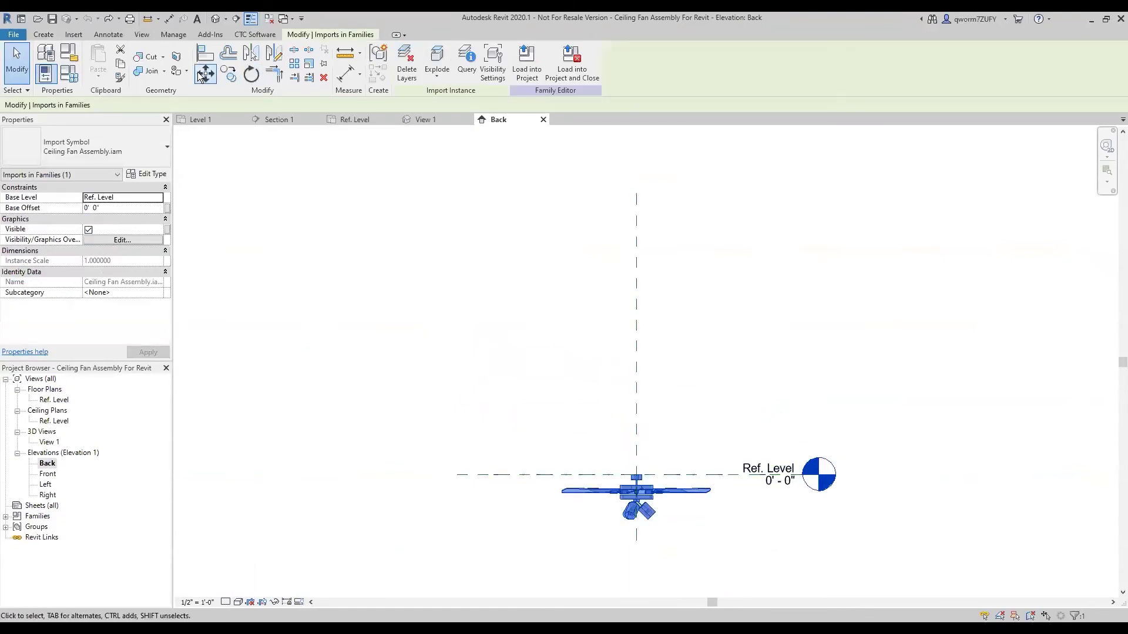
{"action": "key", "text": "m"}
{"action": "key", "text": "v"}
{"action": "left_click", "coordinate": [601, 475]}
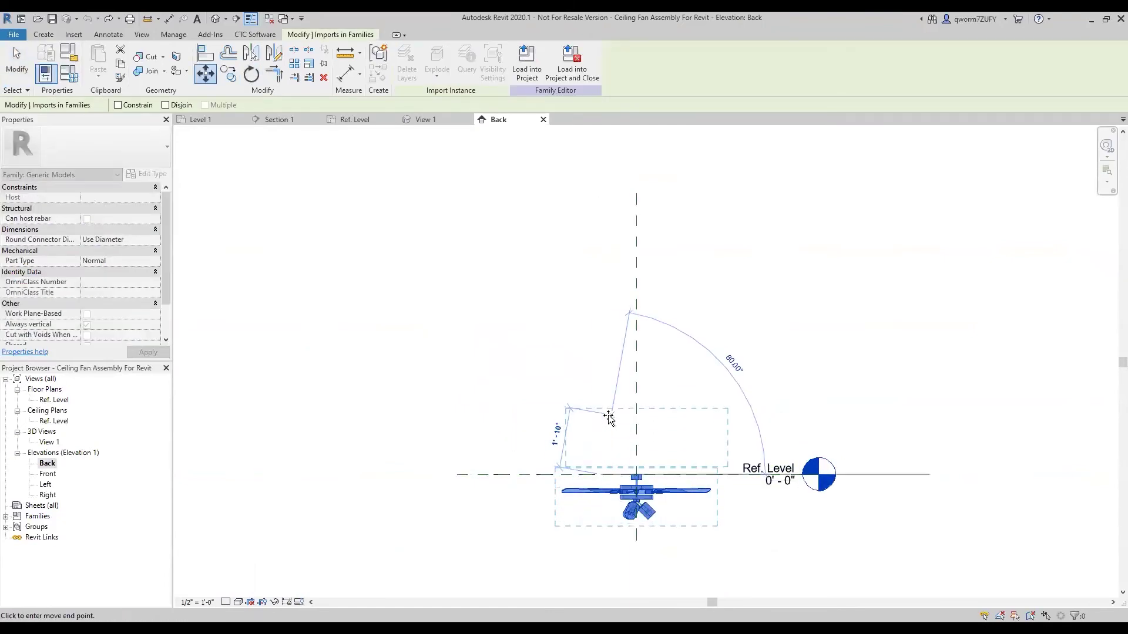
{"action": "left_click", "coordinate": [606, 417]}
{"action": "left_click", "coordinate": [655, 368]}
- Add an instance parameter Ceiling Height with value 8' 0" in Family Types
{"action": "left_click", "coordinate": [69, 73]}
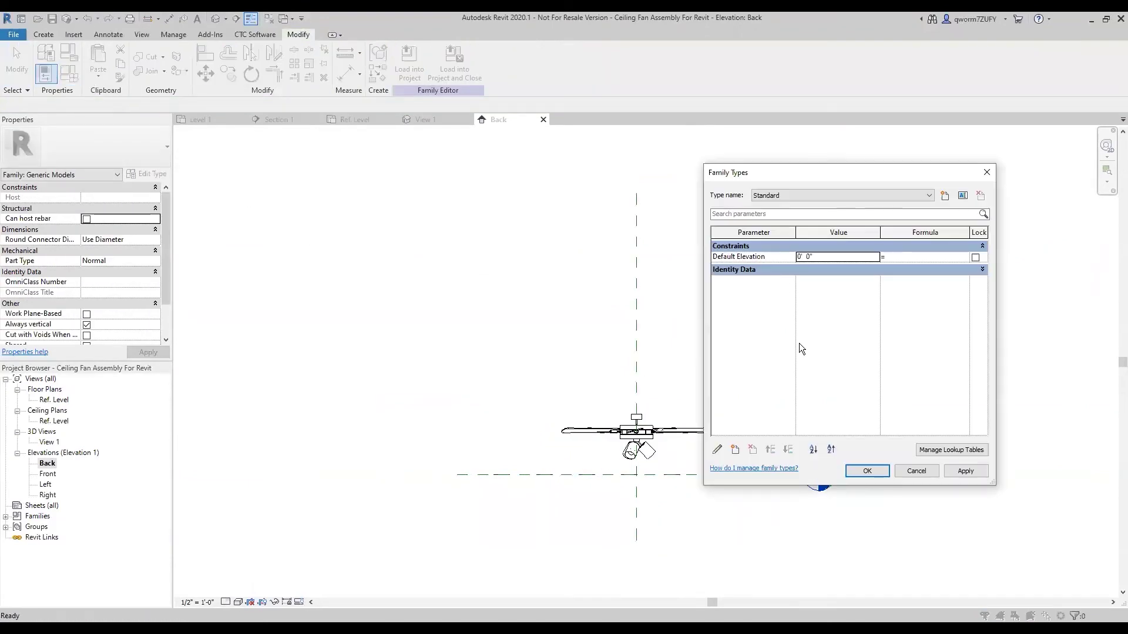
{"action": "left_click", "coordinate": [734, 451]}
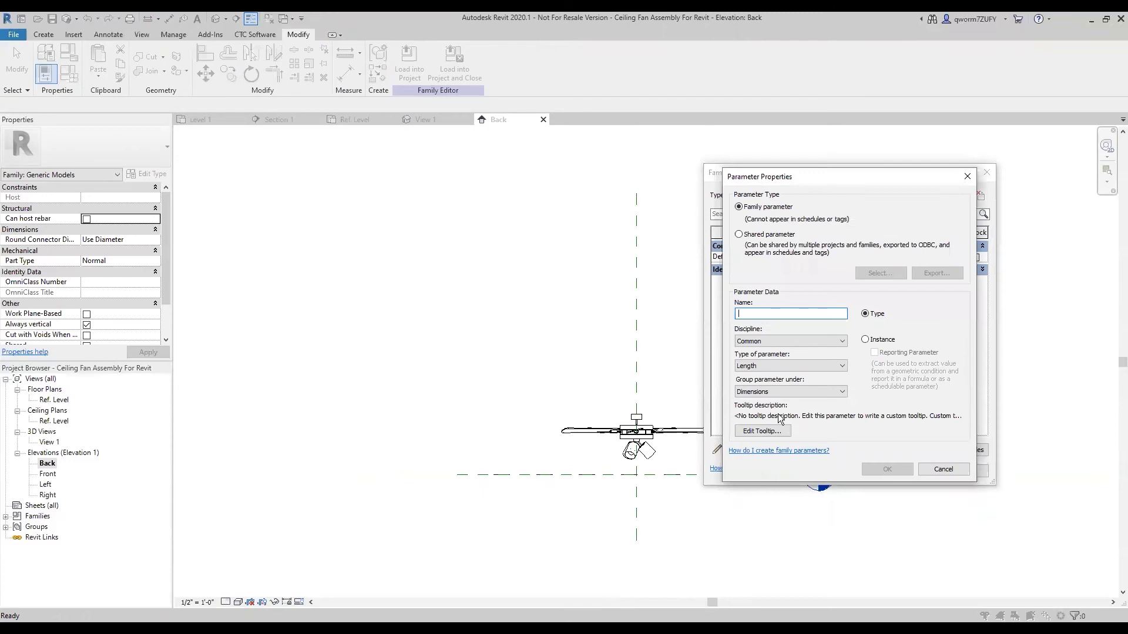
{"action": "type", "text": "Ceiling Height"}
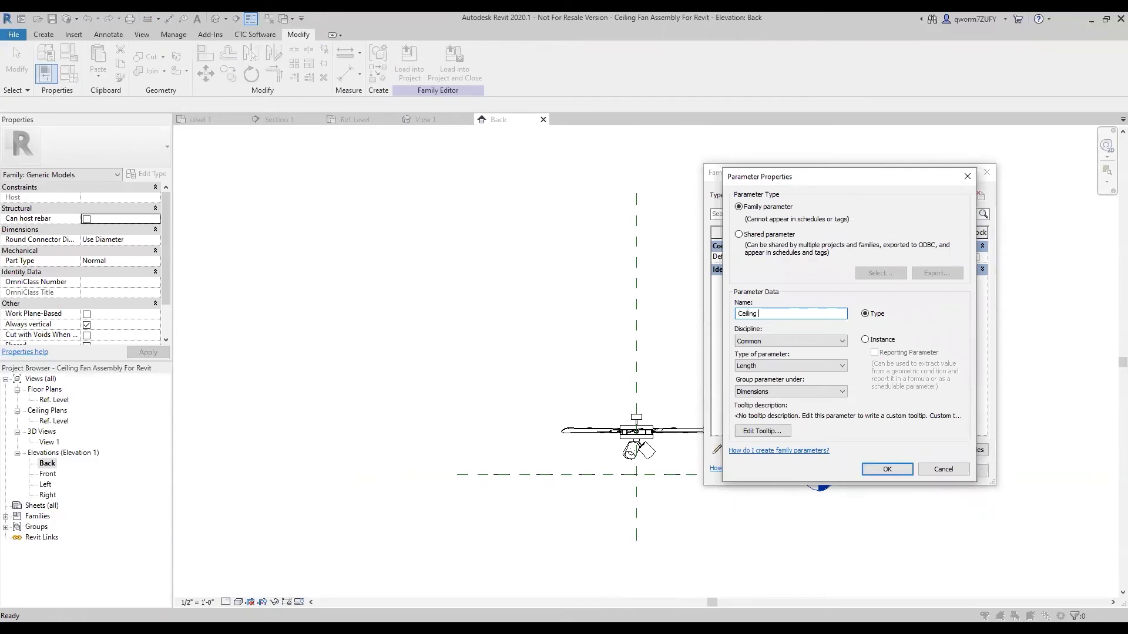
{"action": "left_click", "coordinate": [865, 340]}
{"action": "left_click", "coordinate": [887, 469]}
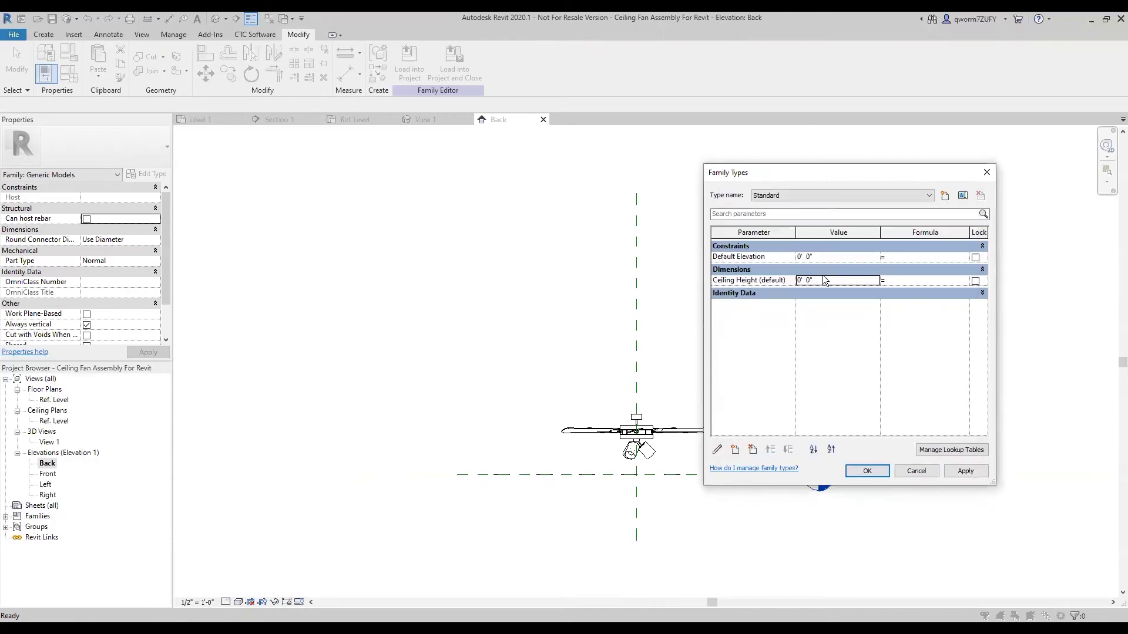
{"action": "left_click", "coordinate": [825, 276]}
{"action": "type", "text": "8"}
{"action": "key", "text": "Tab"}
{"action": "left_click", "coordinate": [867, 472]}
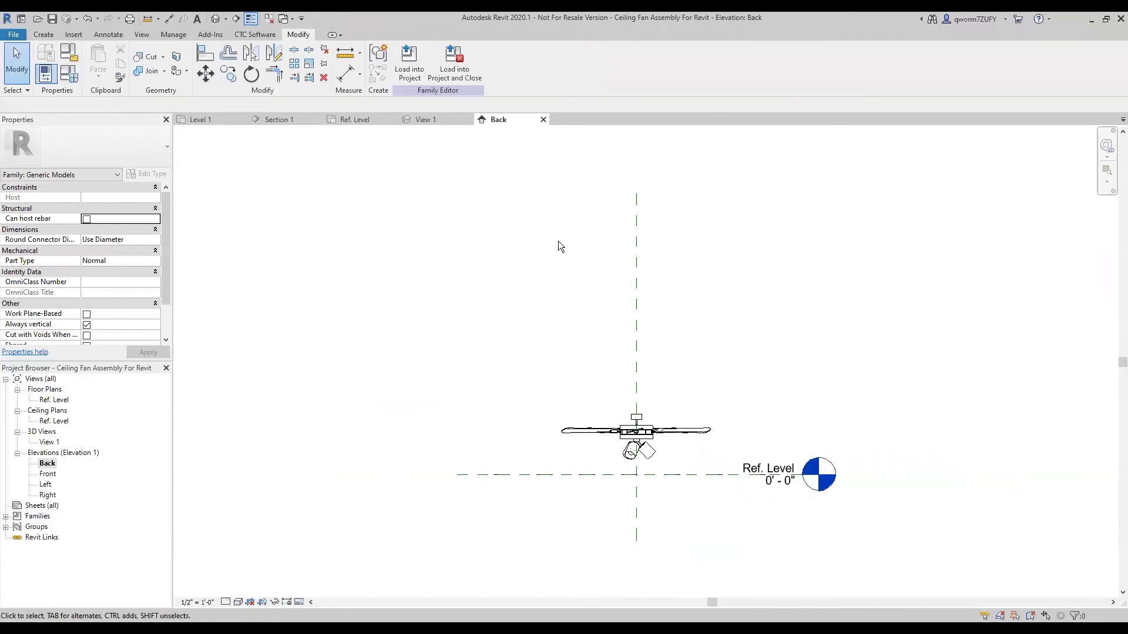
- Dimension from Ref. Level to the fan top and label it Ceiling Height
{"action": "left_click", "coordinate": [346, 73]}
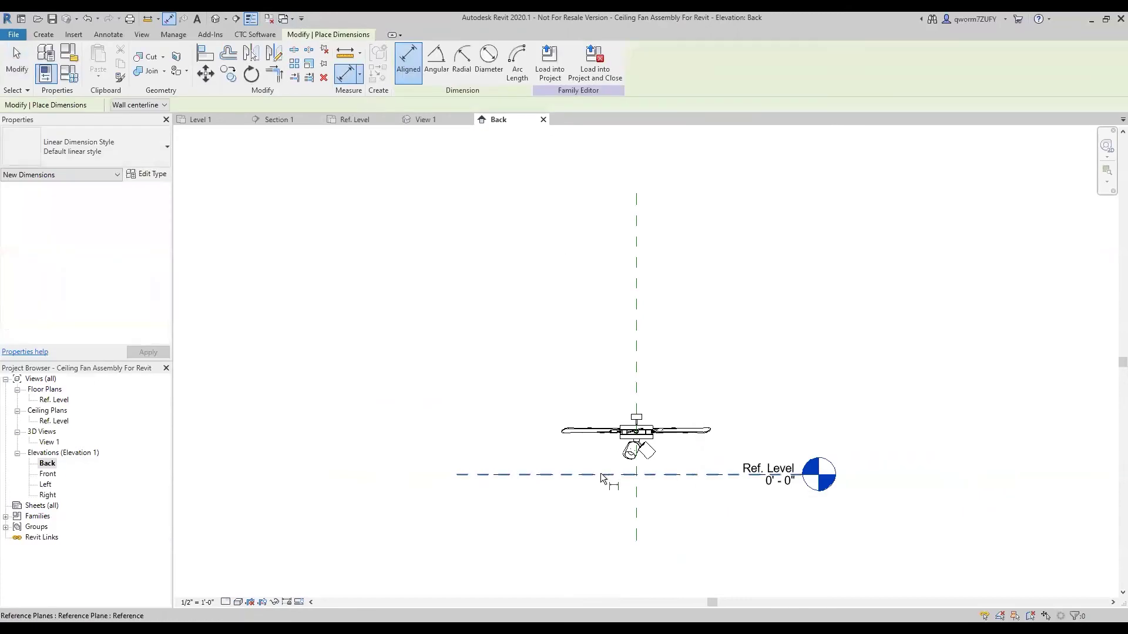
{"action": "left_click", "coordinate": [600, 474]}
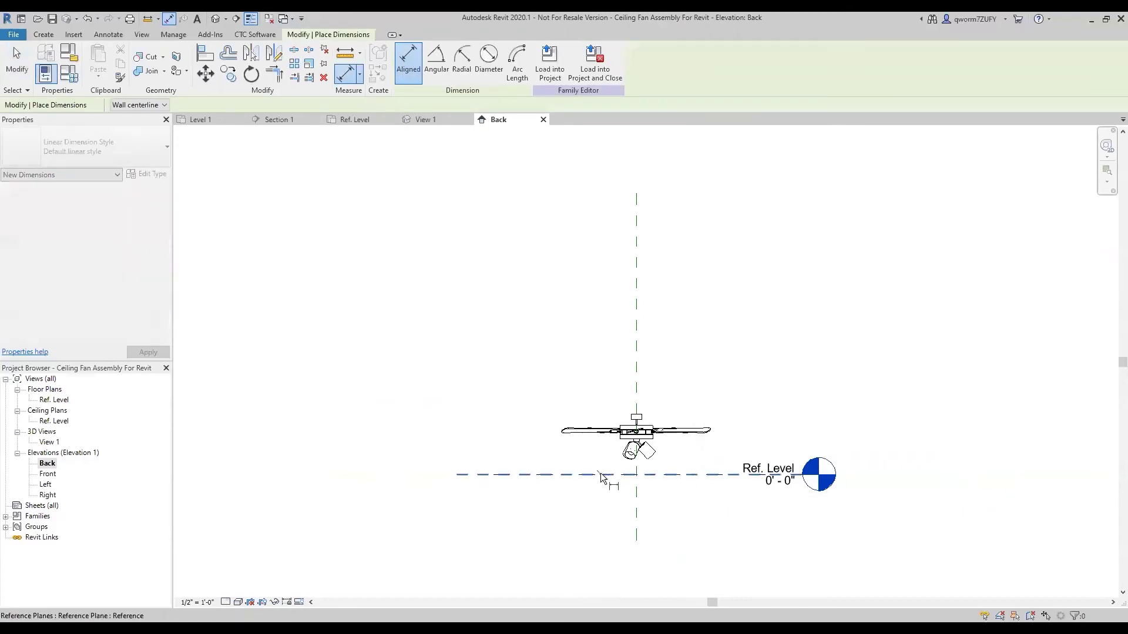
{"action": "left_click", "coordinate": [639, 414]}
{"action": "left_click", "coordinate": [534, 430]}
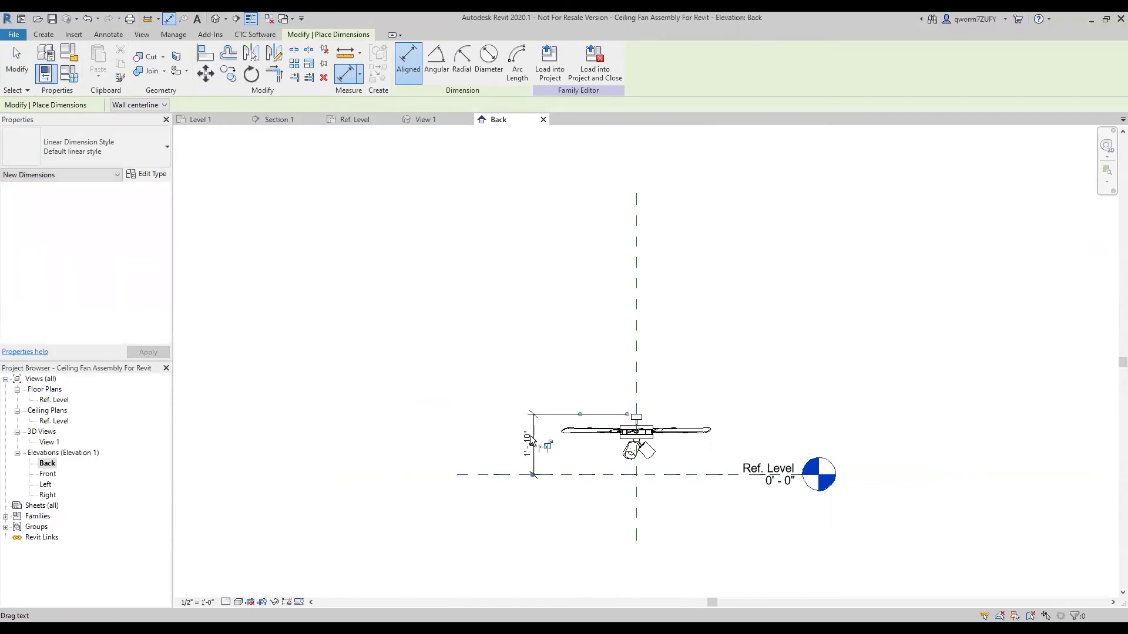
{"action": "key", "text": "Escape"}
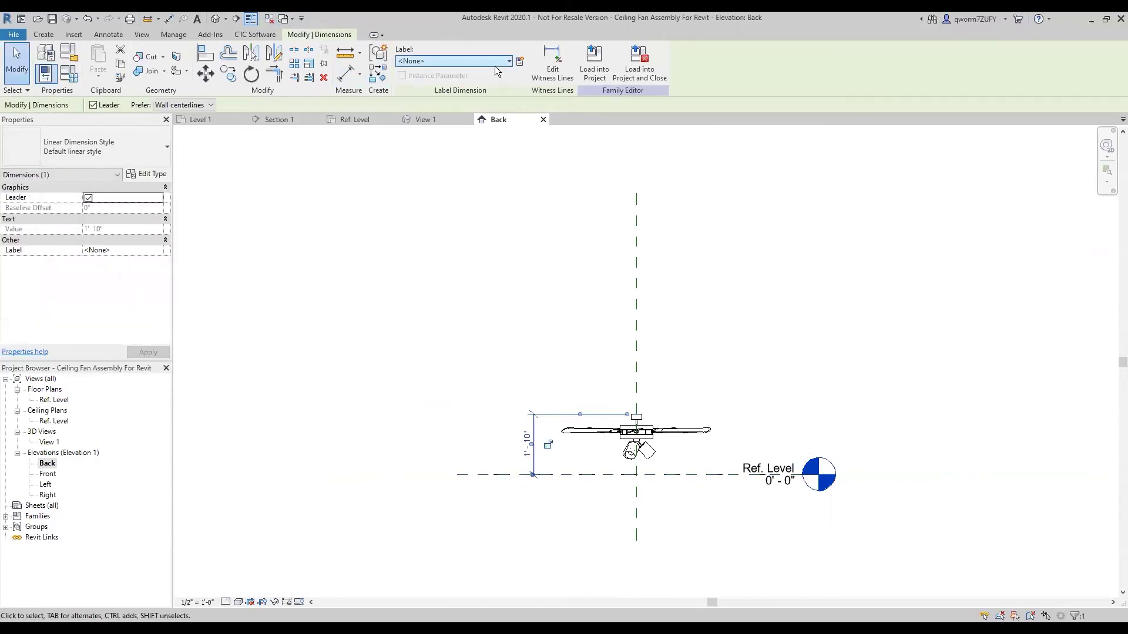
{"action": "left_click", "coordinate": [506, 62]}
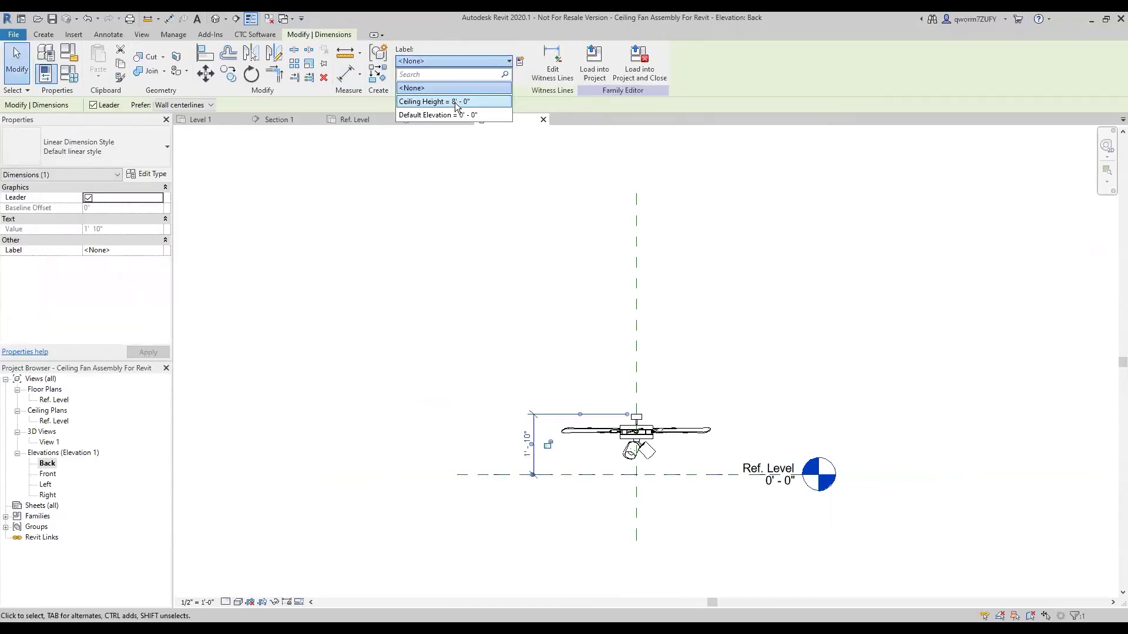
{"action": "left_click", "coordinate": [457, 102]}
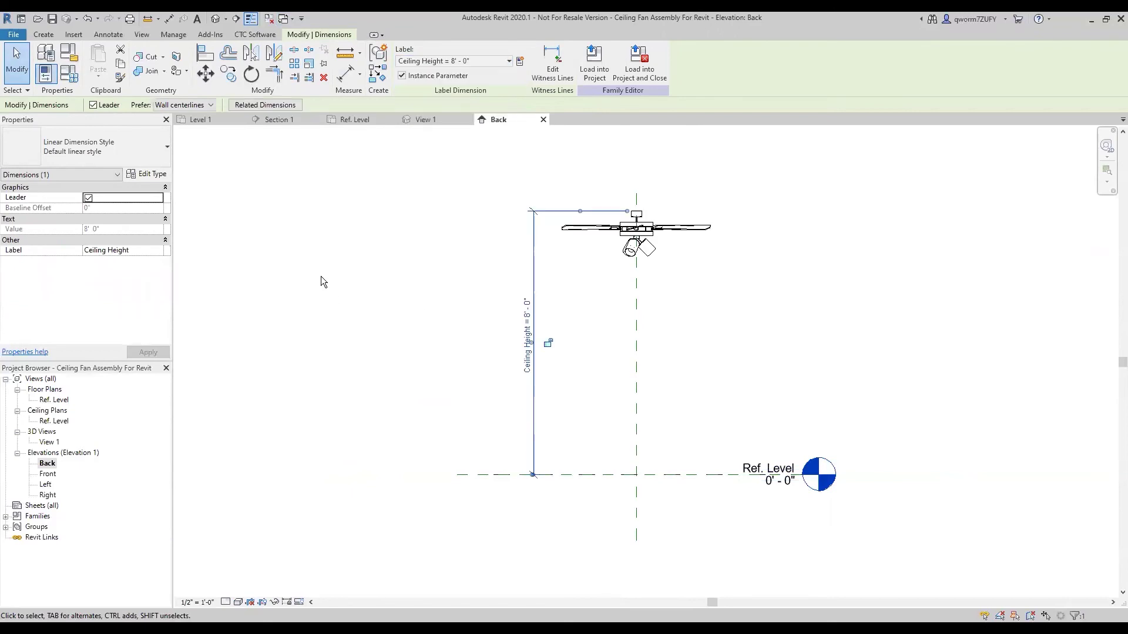
{"action": "left_click", "coordinate": [411, 361]}
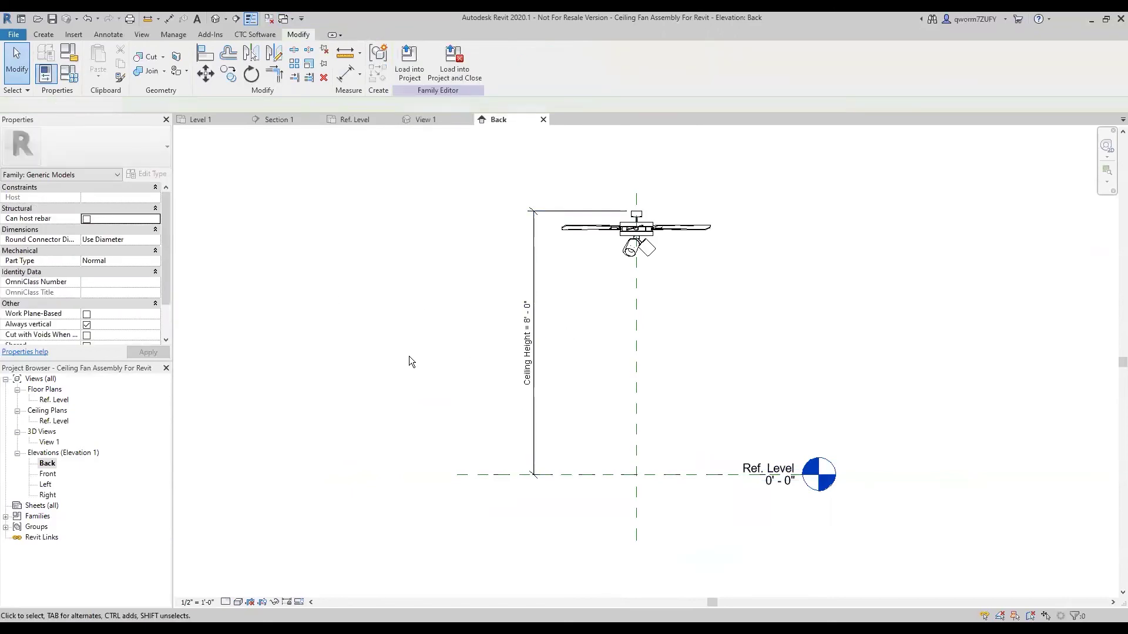
- Load the fan family into Project1 and place one fan in the Level 1 room
{"action": "left_click", "coordinate": [410, 63]}
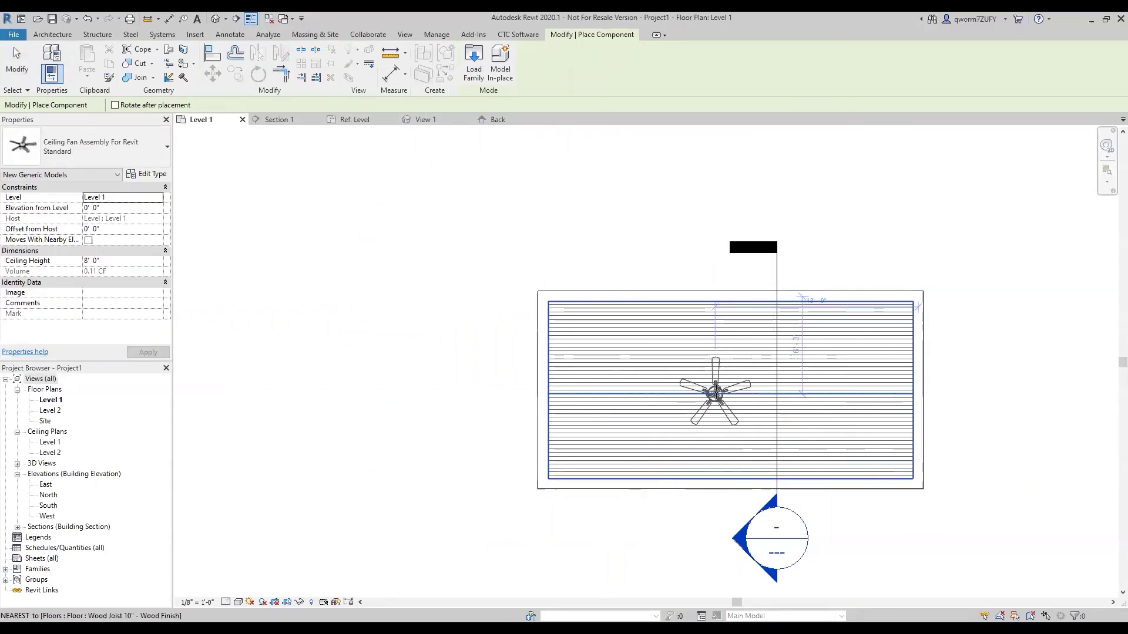
{"action": "left_click", "coordinate": [715, 393]}
{"action": "key", "text": "Escape"}
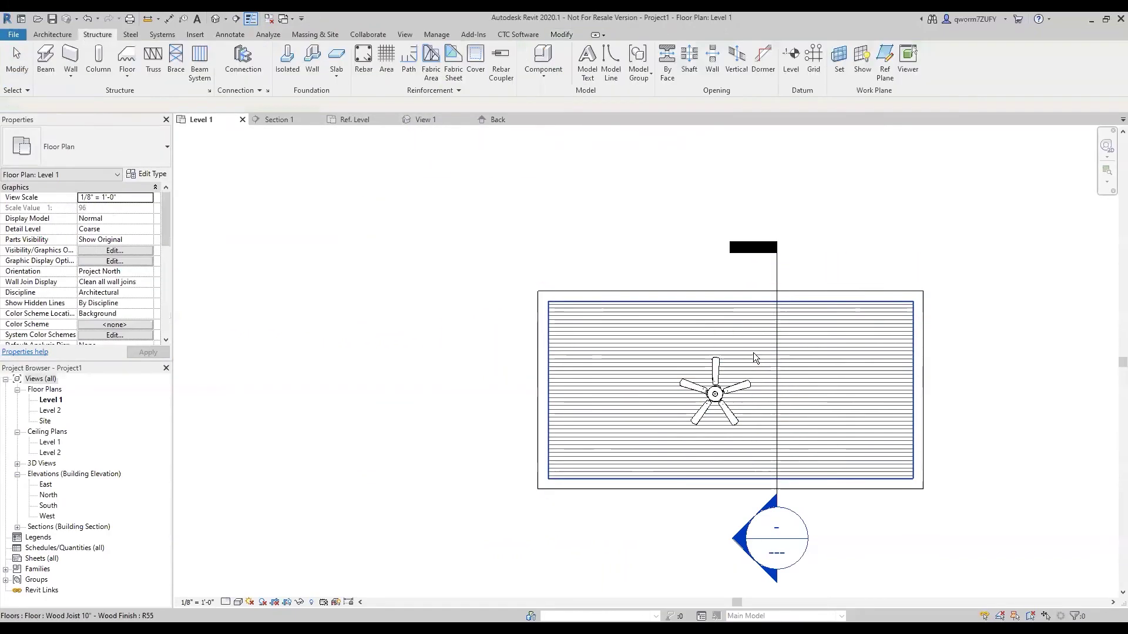
- In Section 1, set the placed fan's Ceiling Height to 9' 0"
{"action": "left_click", "coordinate": [279, 116]}
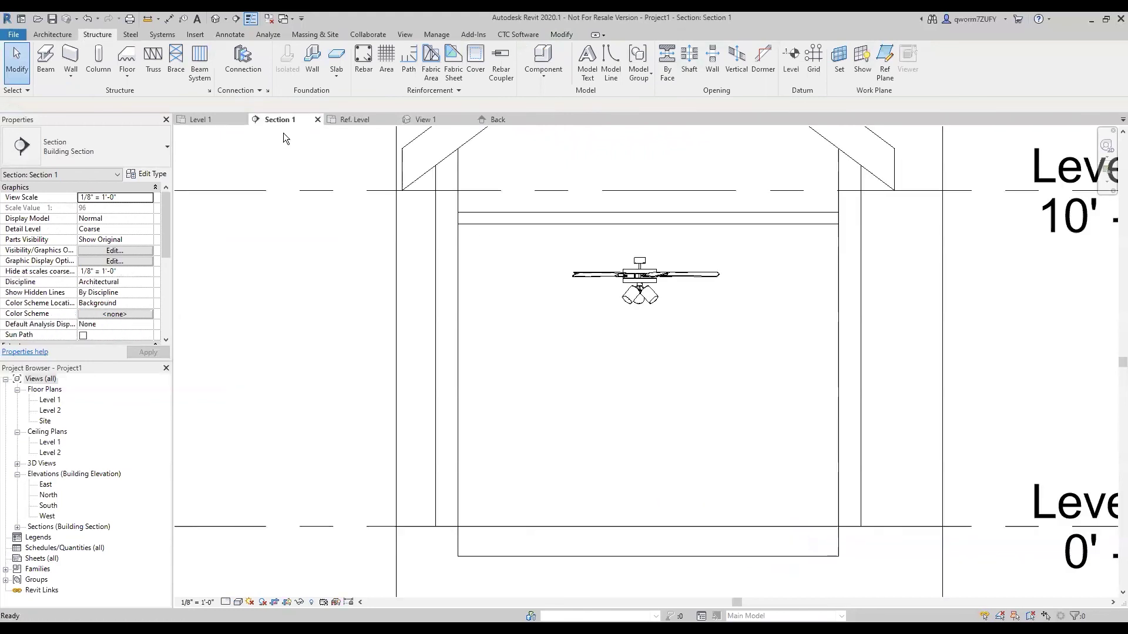
{"action": "left_click", "coordinate": [641, 221]}
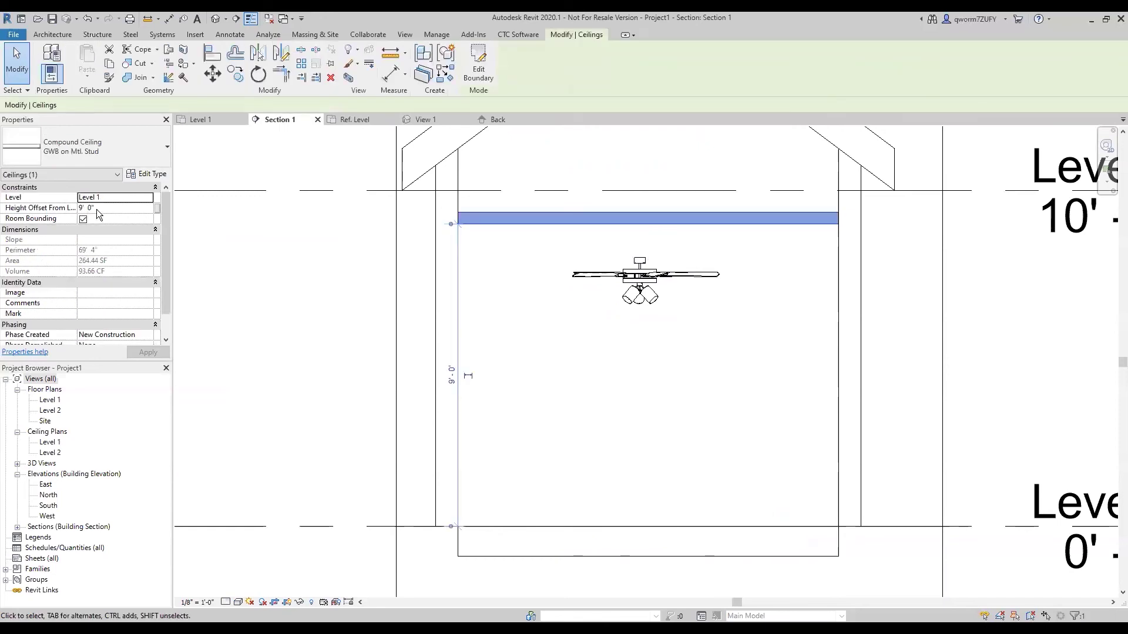
{"action": "left_click", "coordinate": [647, 277]}
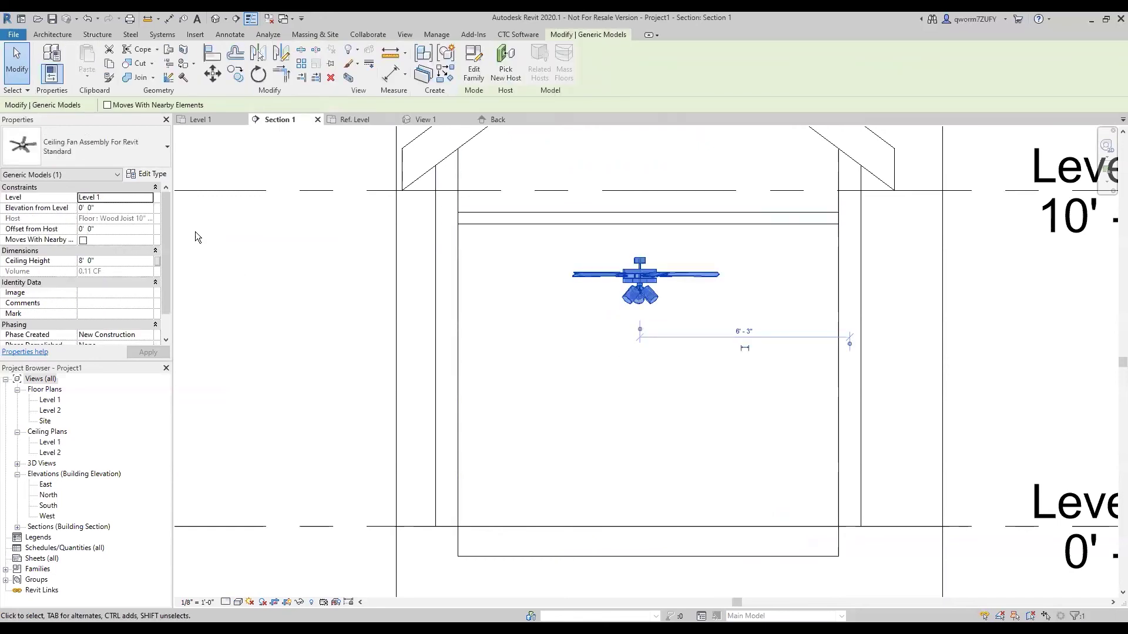
{"action": "left_click", "coordinate": [115, 260]}
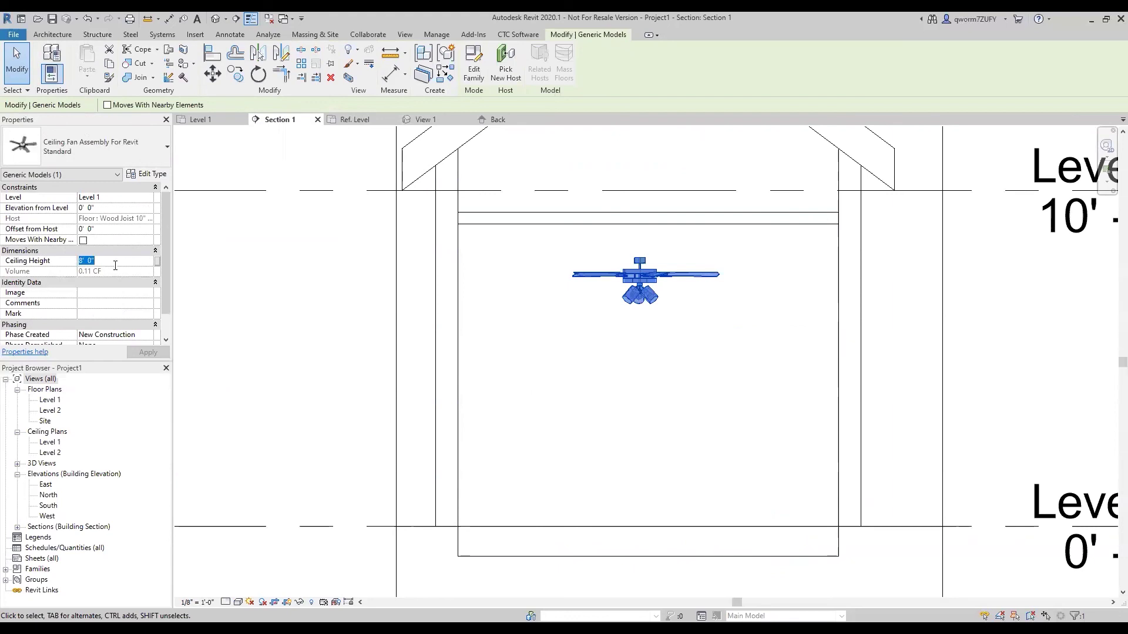
{"action": "type", "text": "9"}
{"action": "left_click", "coordinate": [148, 353]}
{"action": "left_click", "coordinate": [585, 387]}
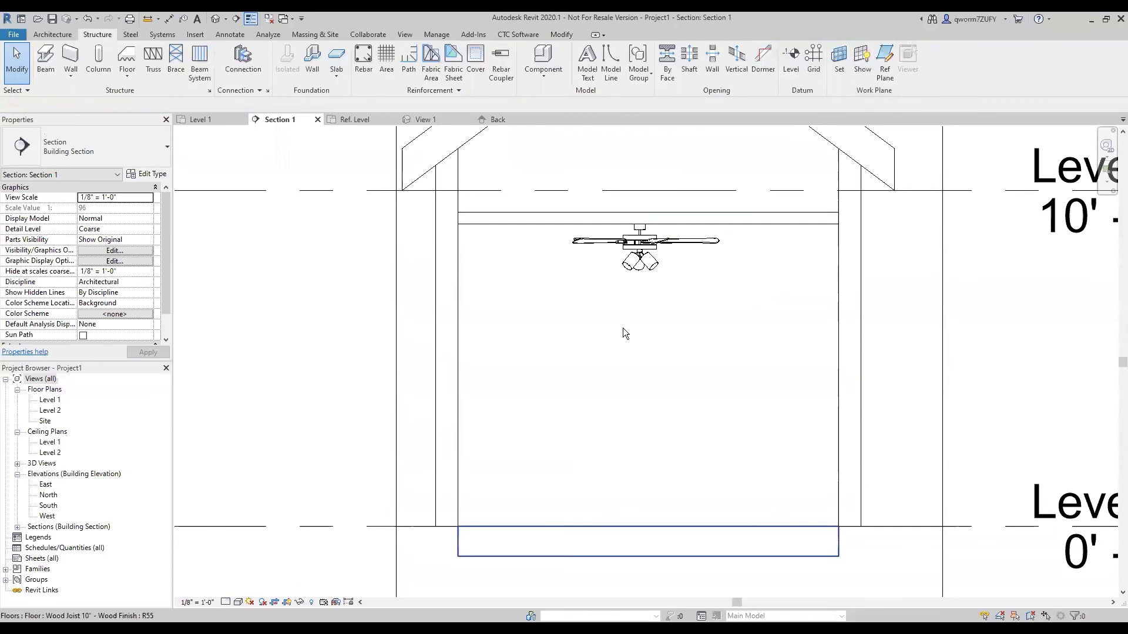